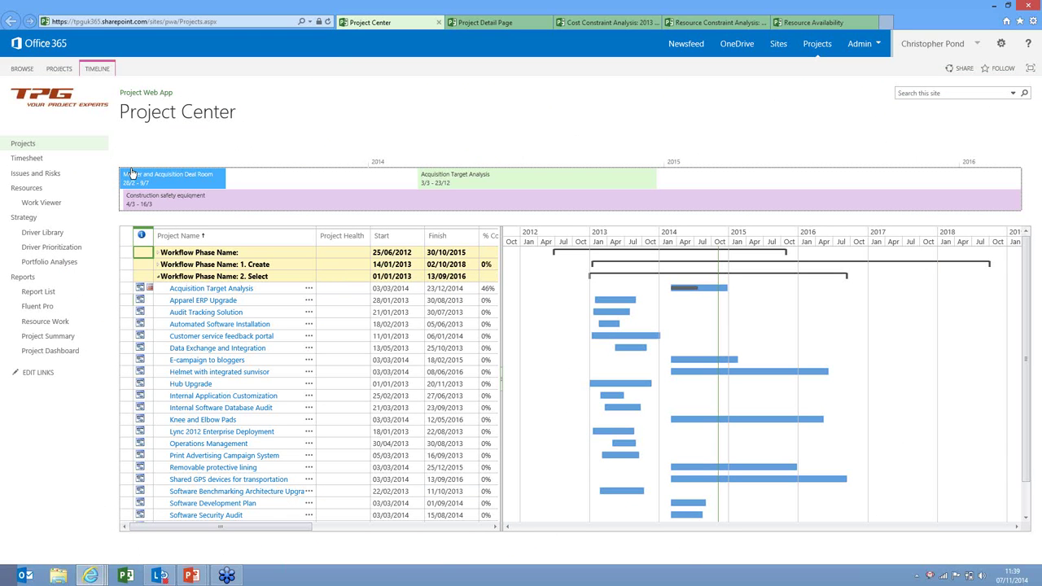
Collapse and re-expand the 2. Select workflow phase, and open the resource plan from the Acquisition Target Analysis project's details
left_click(158, 277)
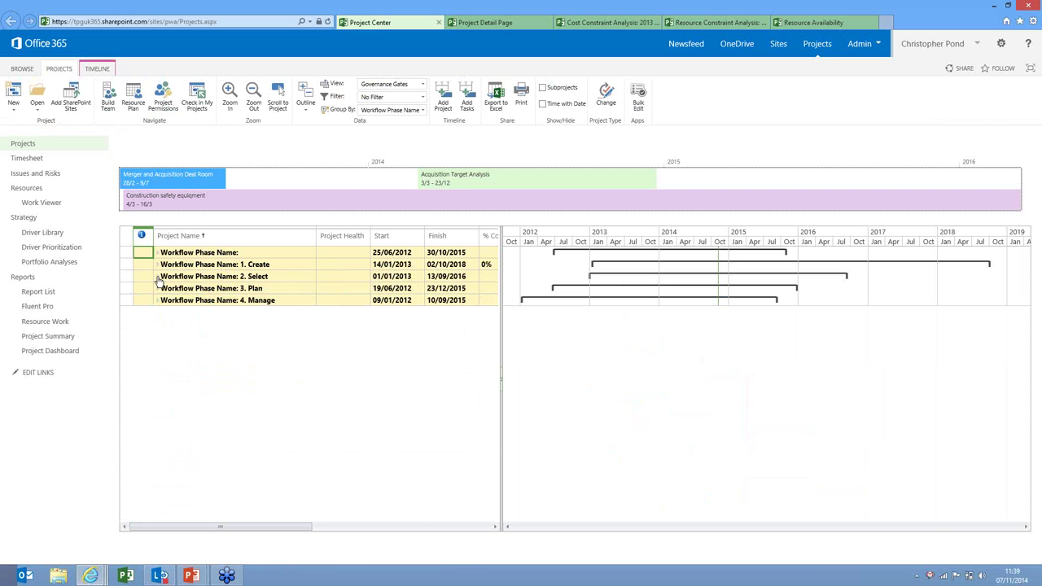
left_click(158, 278)
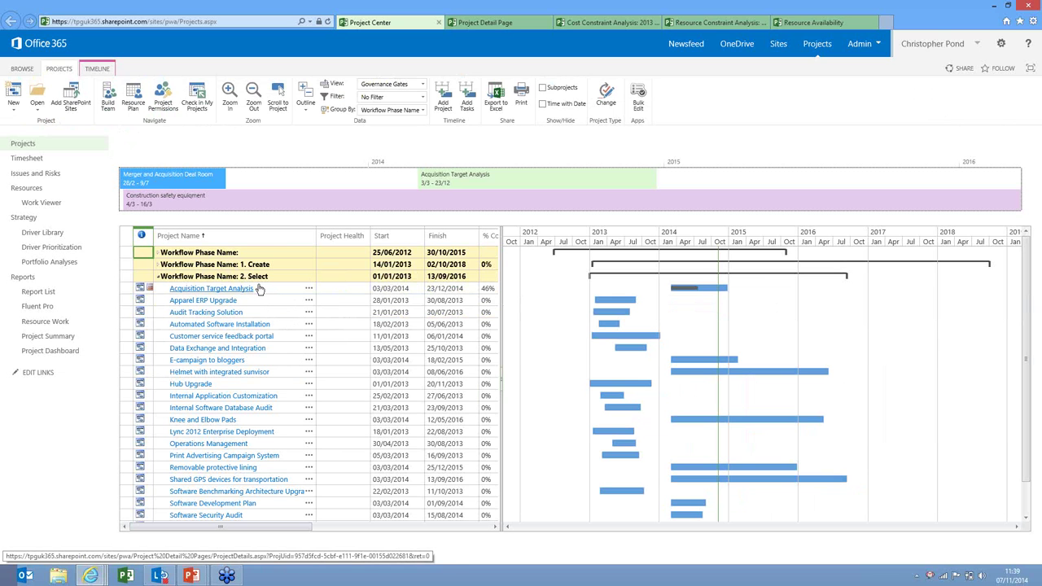
left_click(504, 23)
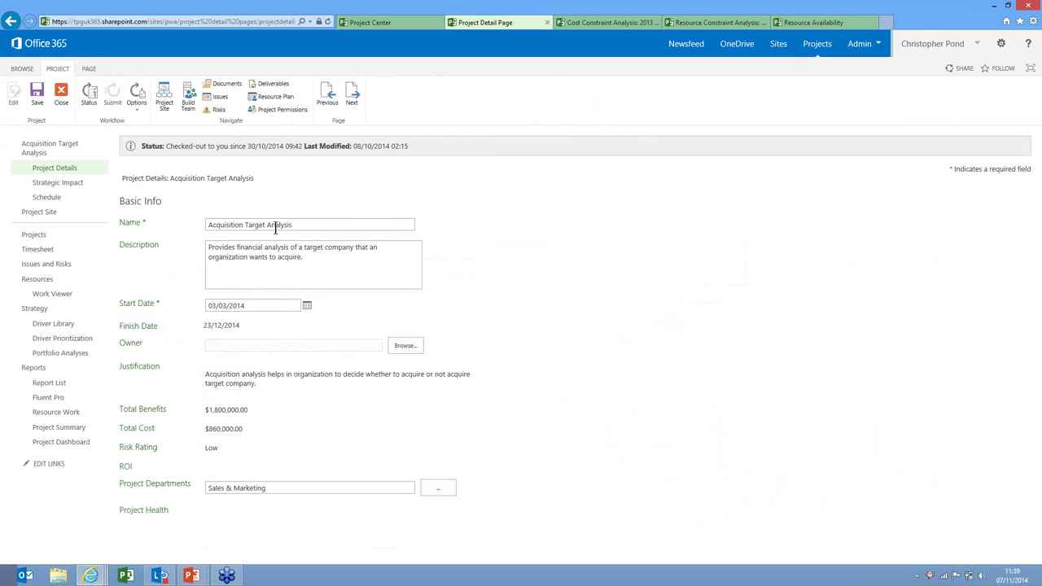
left_click(270, 96)
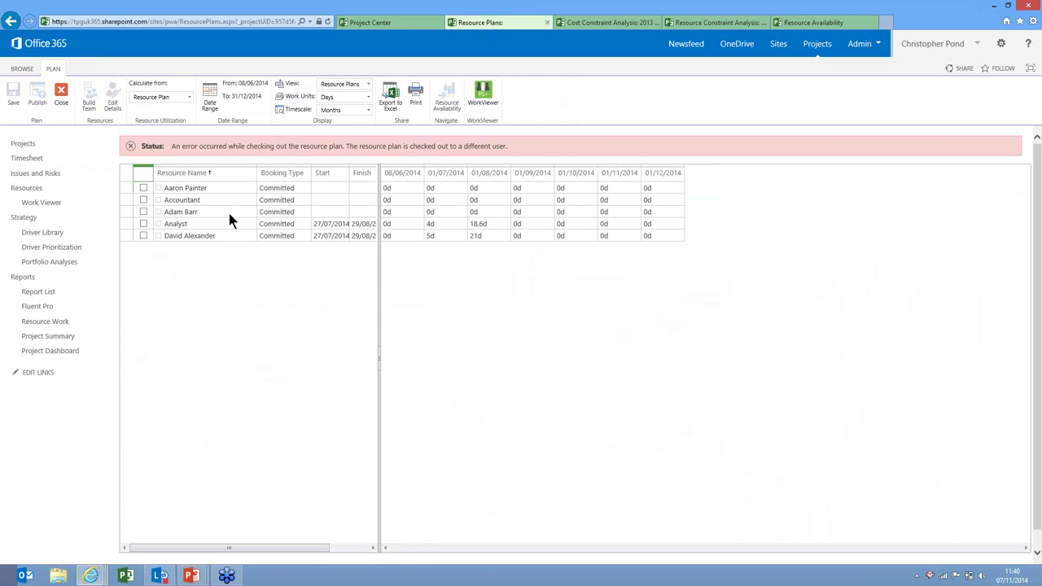
Examine the resources listed in the resource plan and their monthly day allocations from July to September 2014
left_click(214, 191)
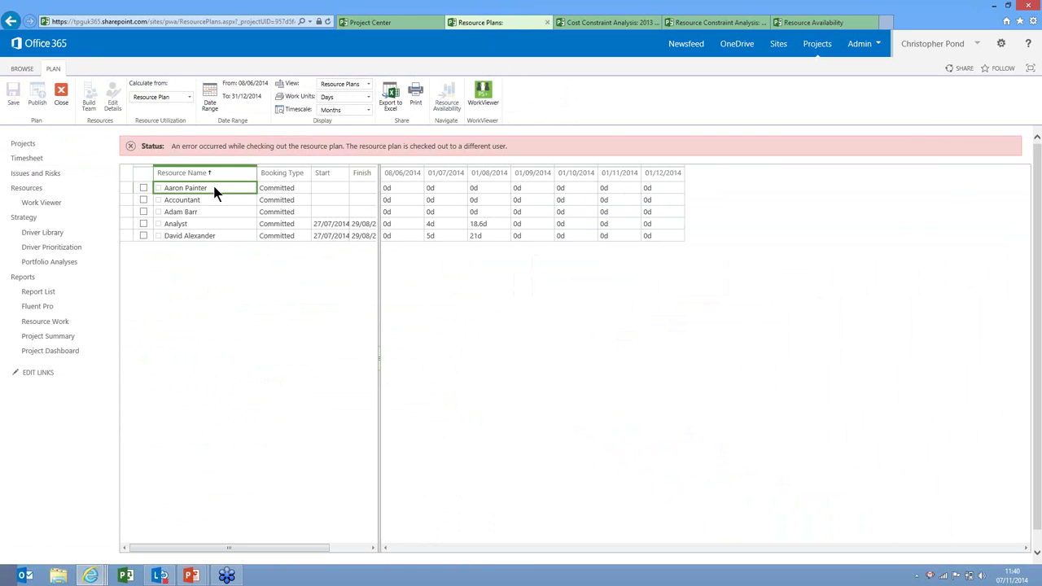
left_click(208, 202)
left_click(450, 187)
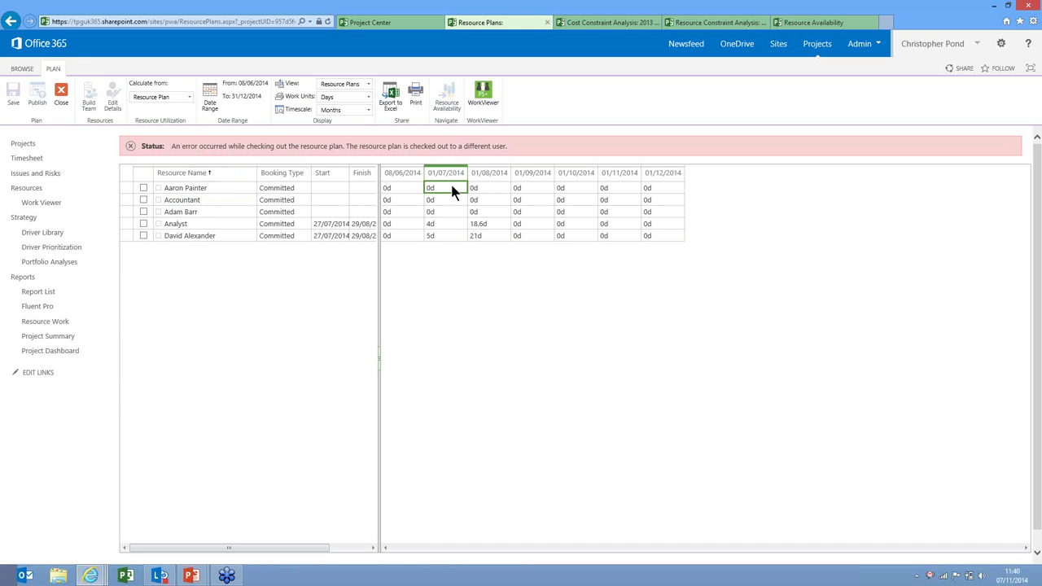
left_click(486, 221)
left_click(525, 221)
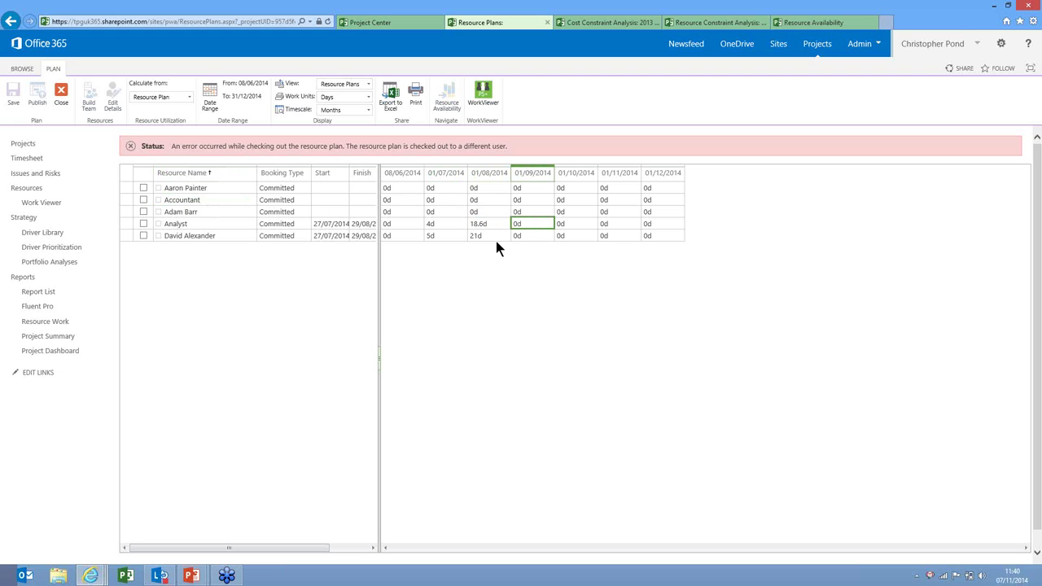
View the timescale and work unit choices available for the resource plan without changing them
left_click(369, 110)
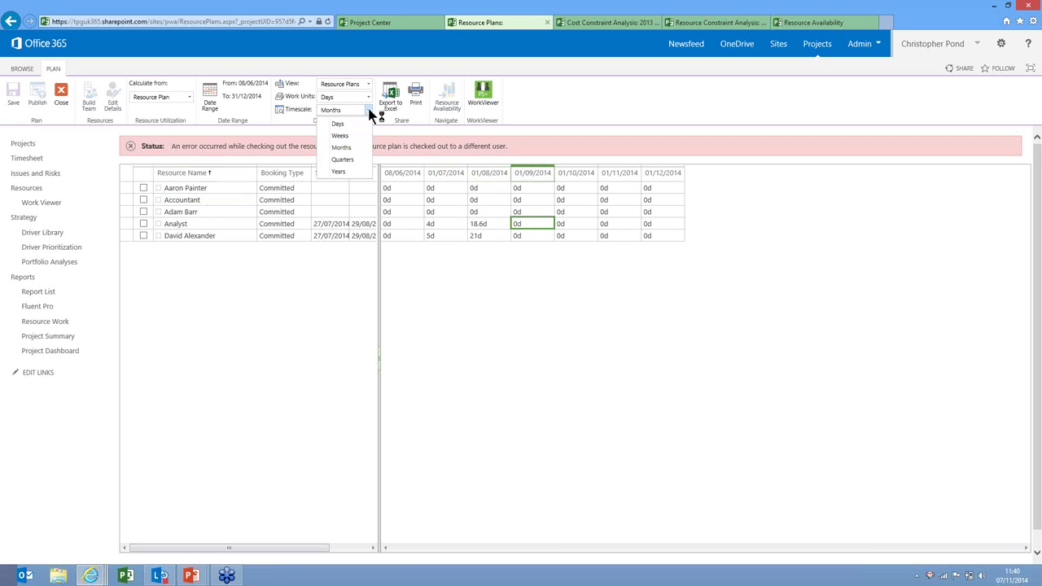
left_click(368, 96)
left_click(369, 97)
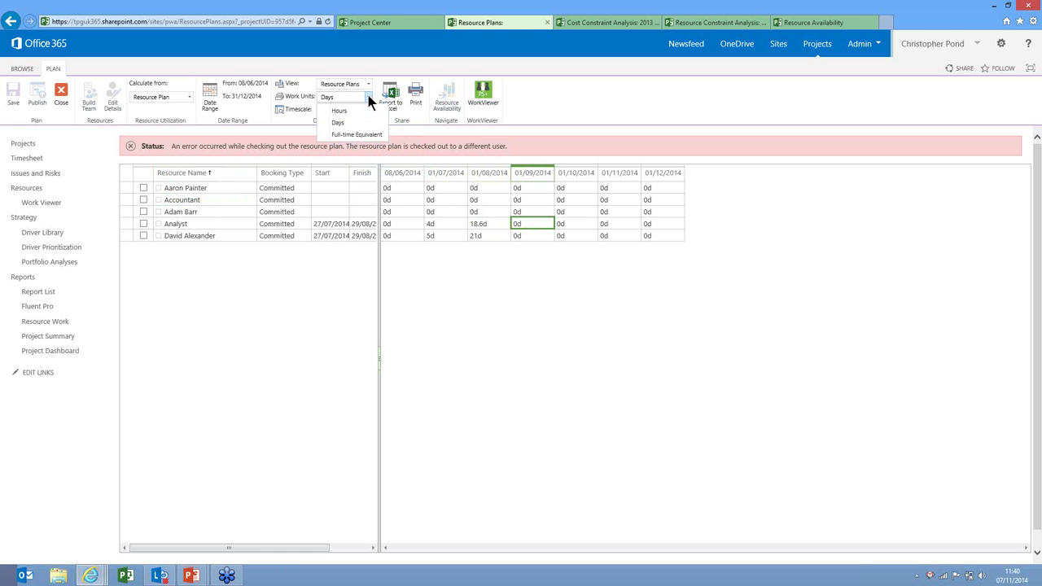
left_click(368, 96)
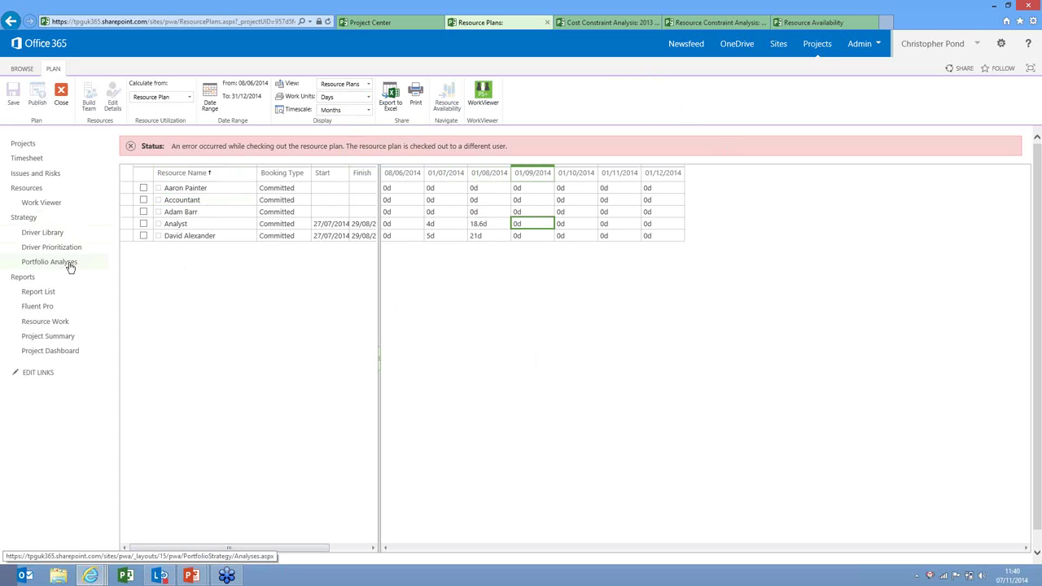
Switch to the Cost Constraint Analysis and load its $14M budget scenario
left_click(603, 22)
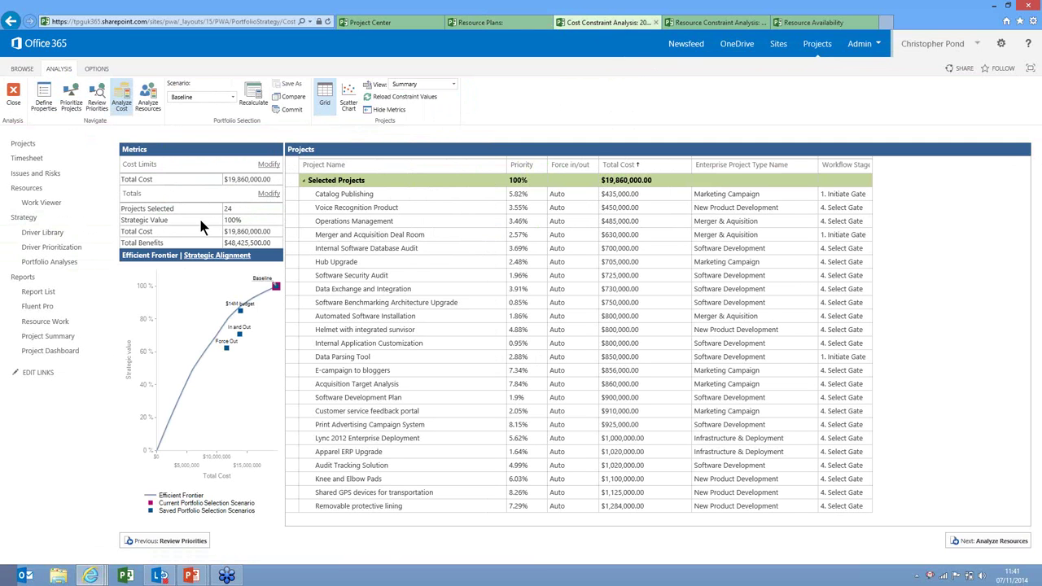
left_click_drag(124, 221, 165, 225)
left_click(232, 97)
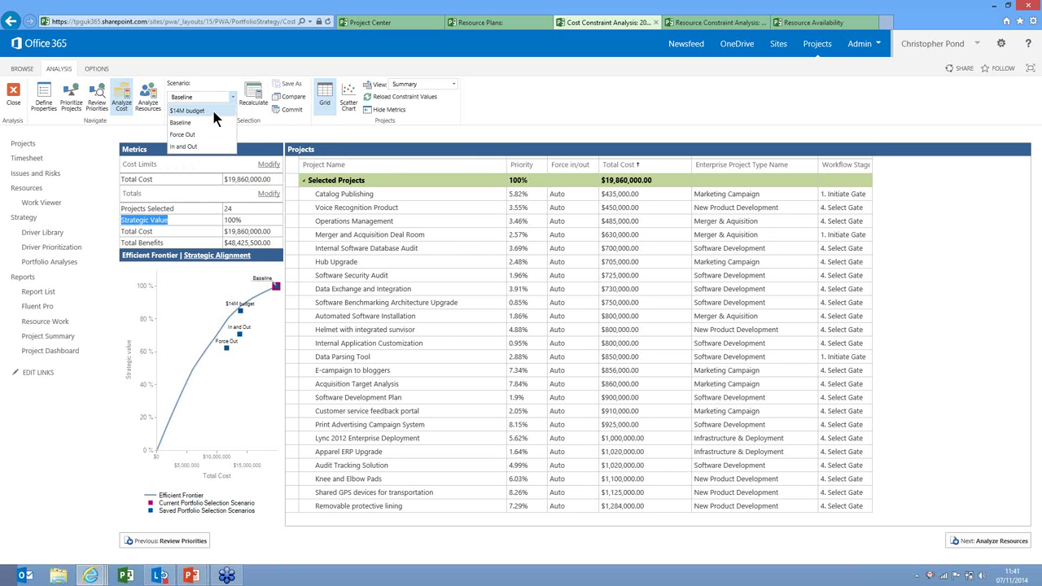
left_click(213, 112)
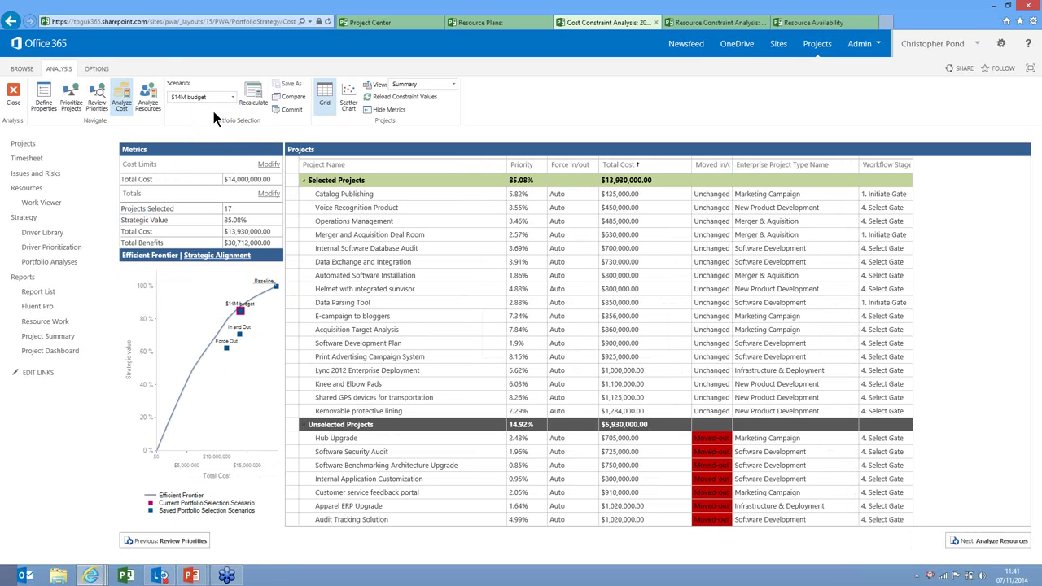
Collapse and re-expand the unselected projects while reviewing the $14M budget scenario's metrics and efficient frontier
left_click(303, 425)
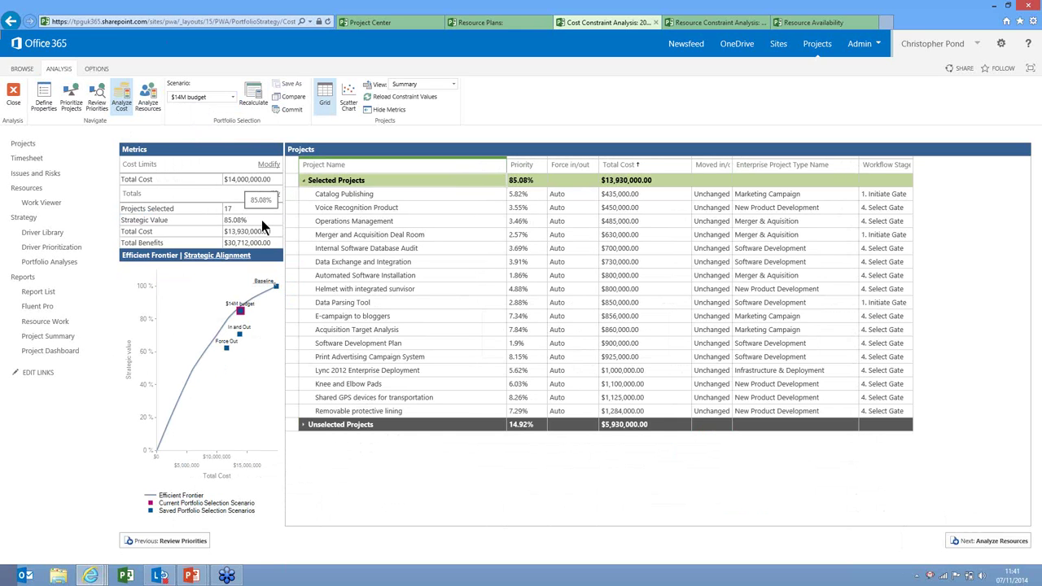
left_click(303, 425)
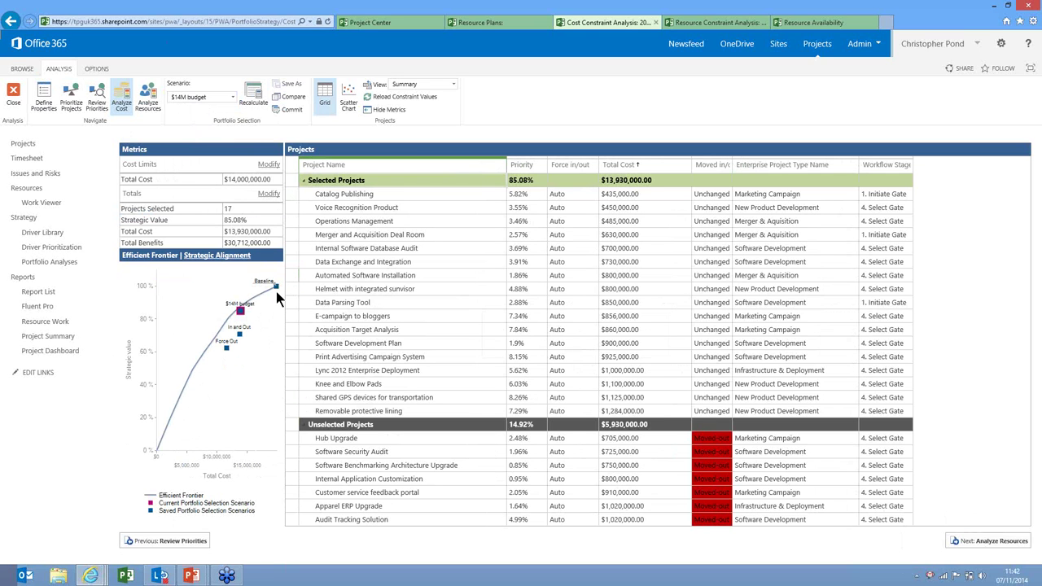
mouse_move(240, 316)
View the Force in/out choices for the Hub Upgrade and Catalog Publishing projects without changing either one
left_click(575, 438)
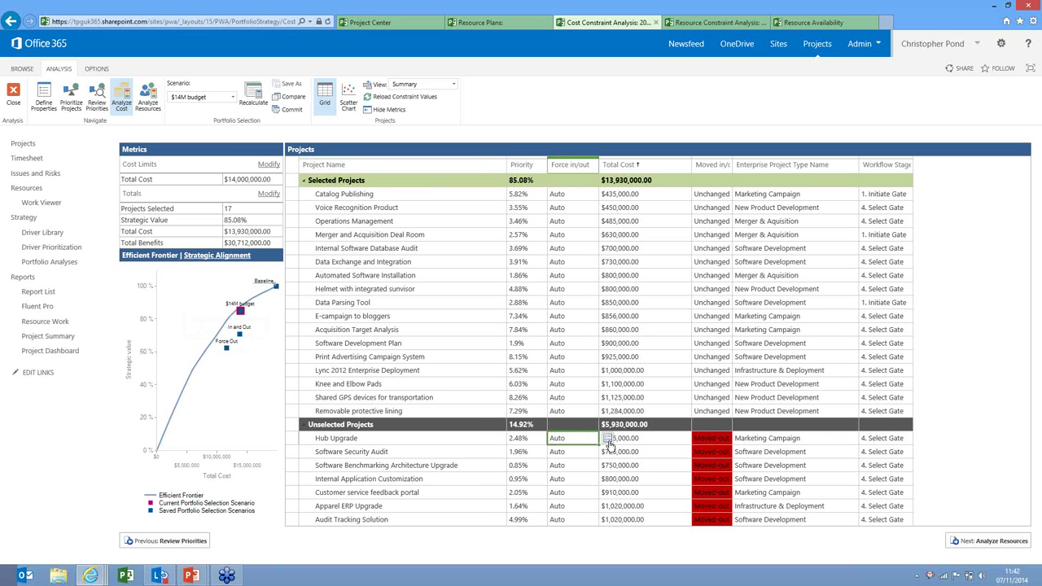
left_click(608, 440)
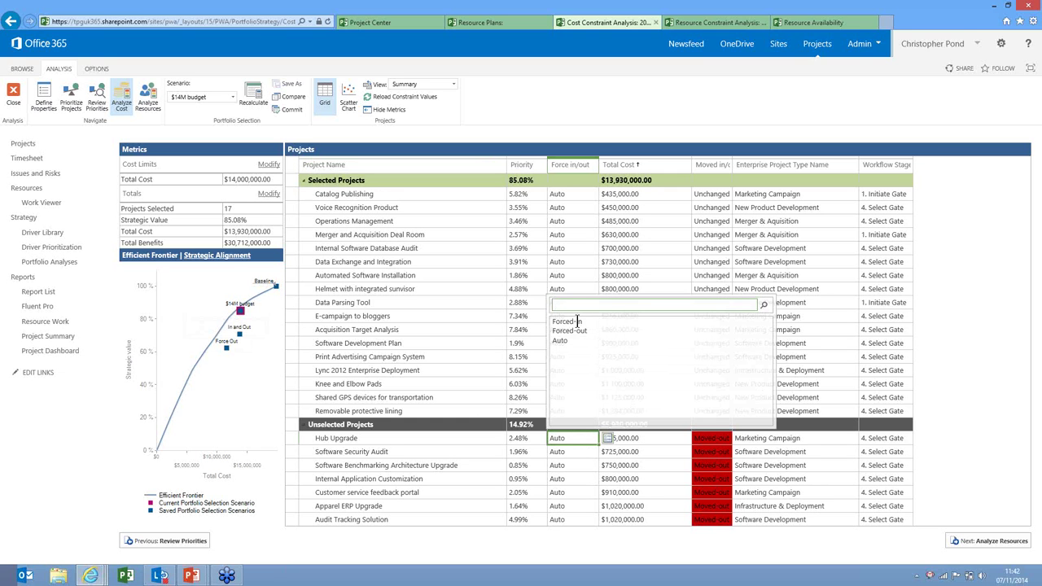
left_click(581, 202)
left_click(607, 195)
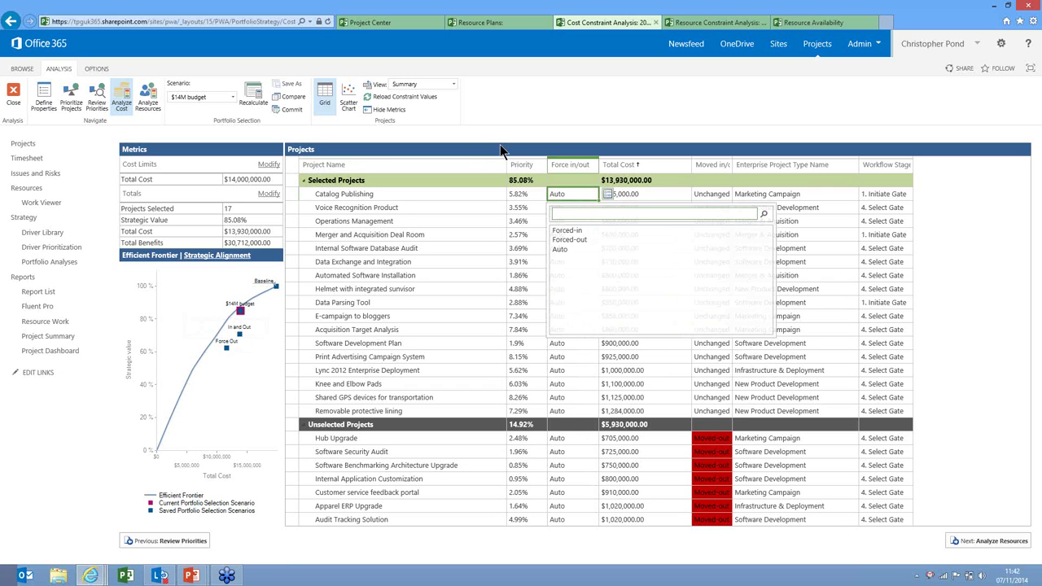
left_click(399, 193)
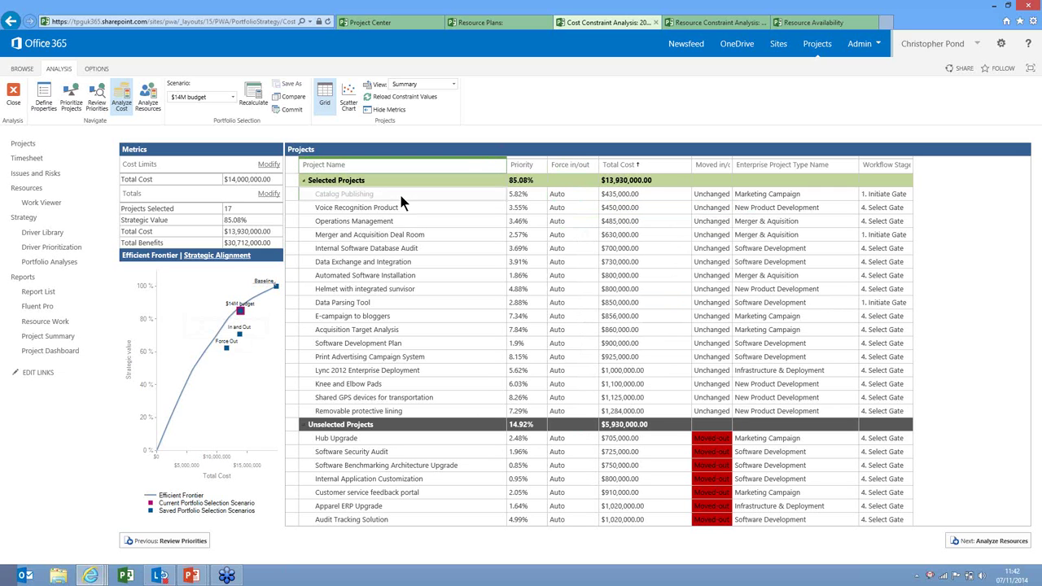
Load the In and Out scenario and view the comparison of the saved portfolio selection scenarios
left_click(232, 97)
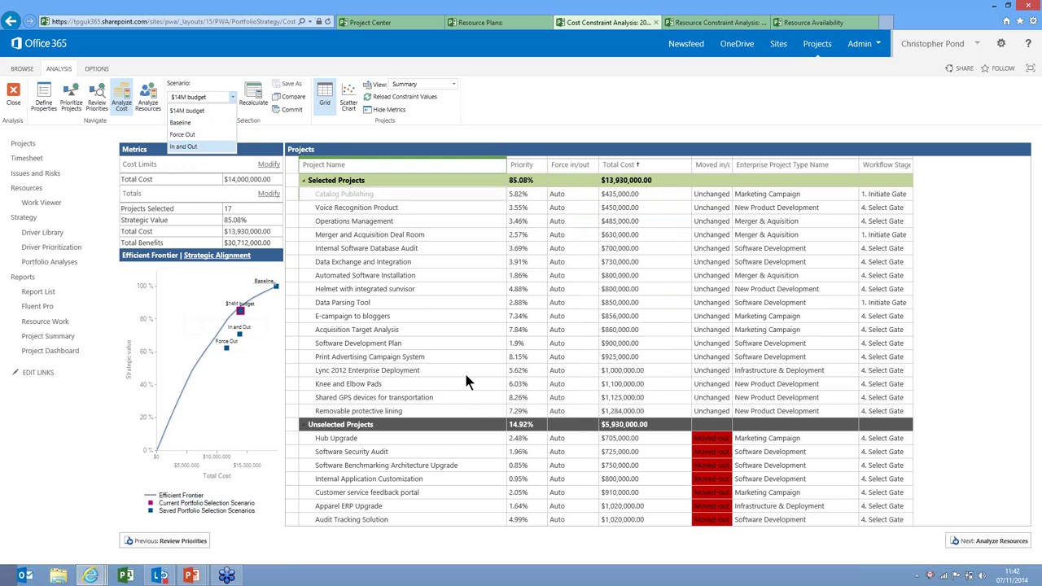
left_click(183, 147)
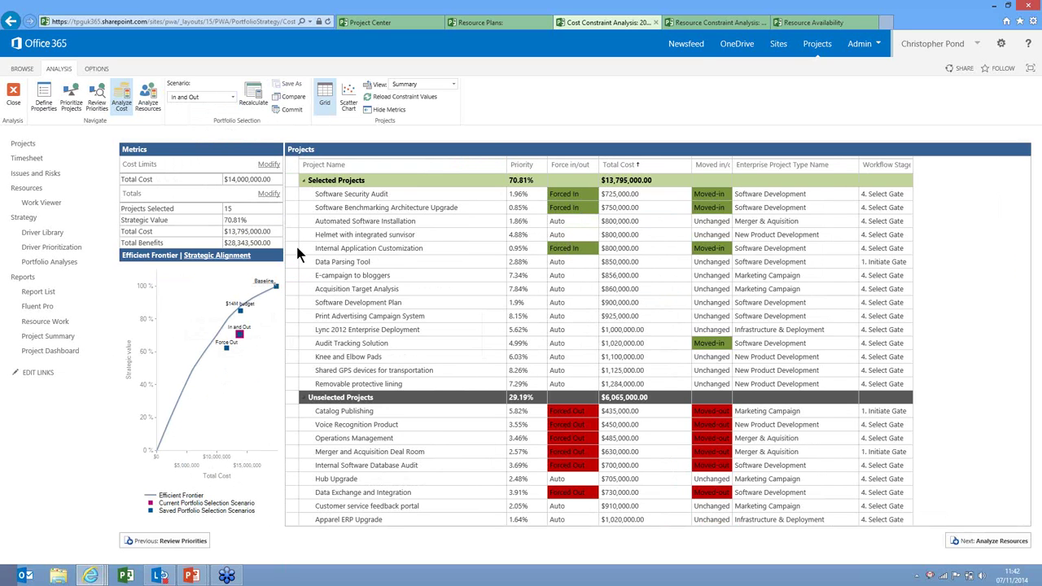
left_click(290, 97)
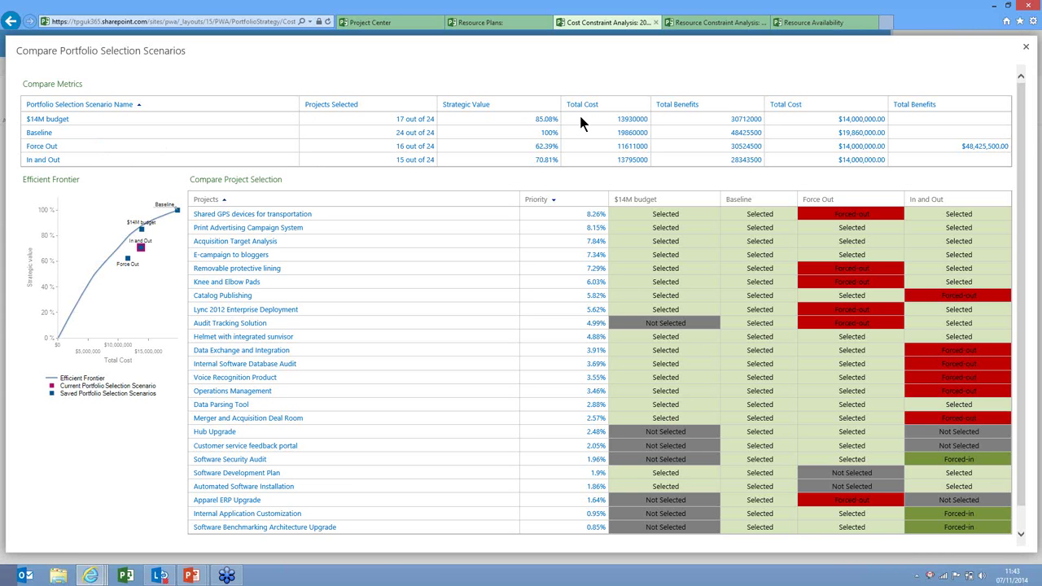
left_click(1026, 48)
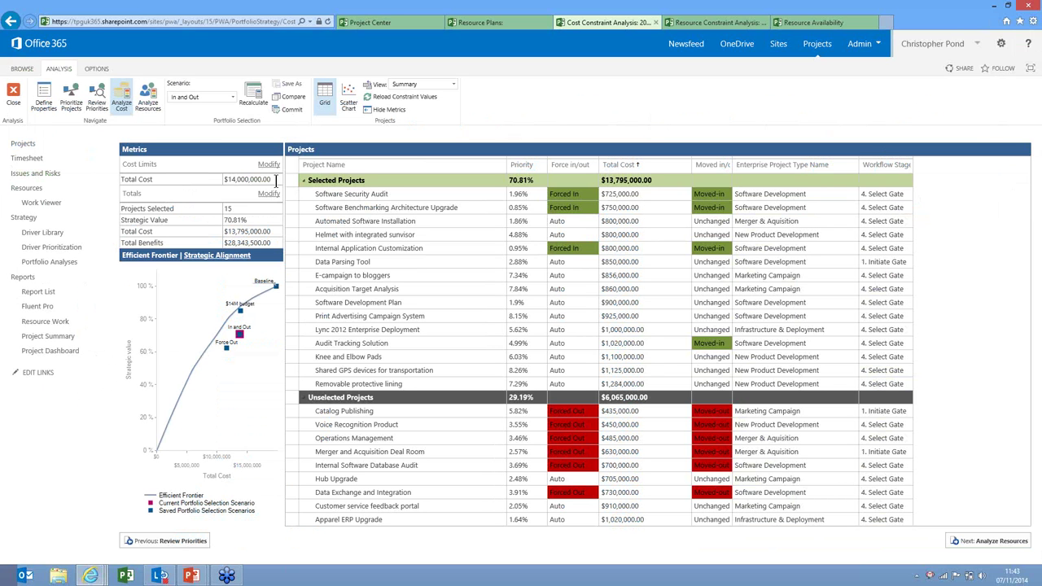
Examine the highlighted role deficits in the Resource Constraint Analysis availability grid, including Creative in September and Procurement in March
left_click(698, 26)
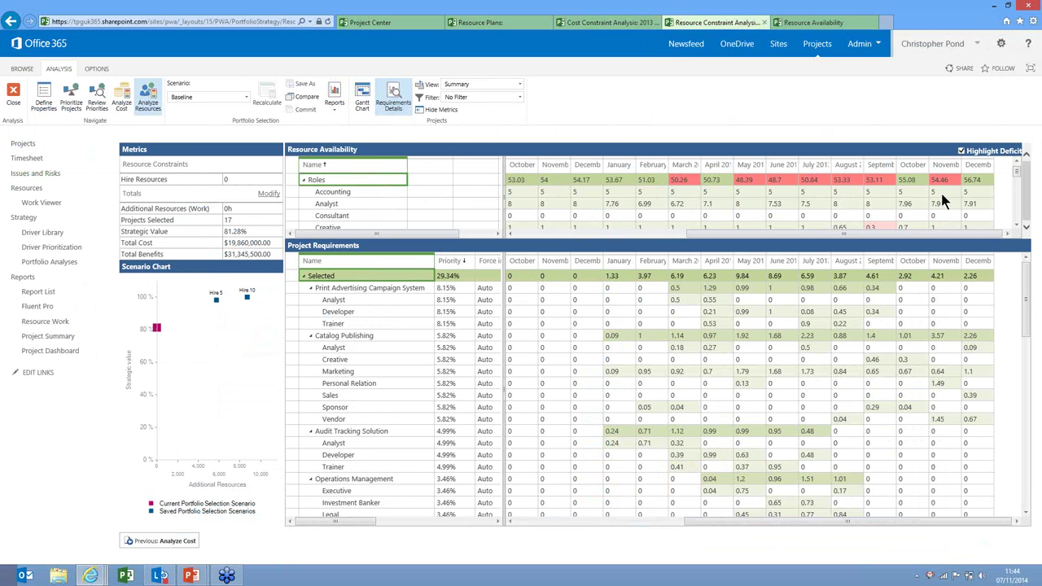
left_click(1017, 227)
left_click(1017, 227)
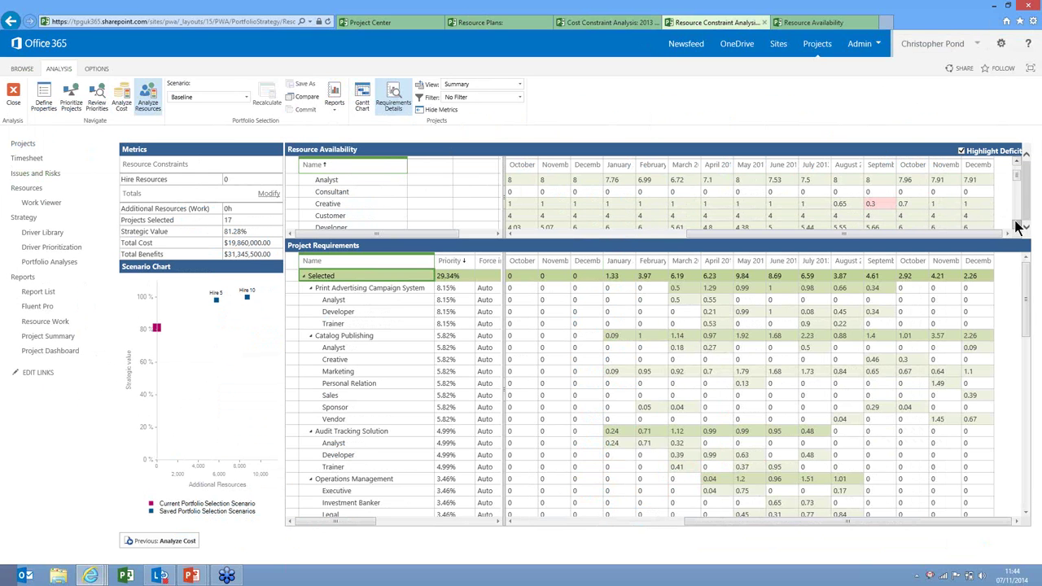
left_click(887, 205)
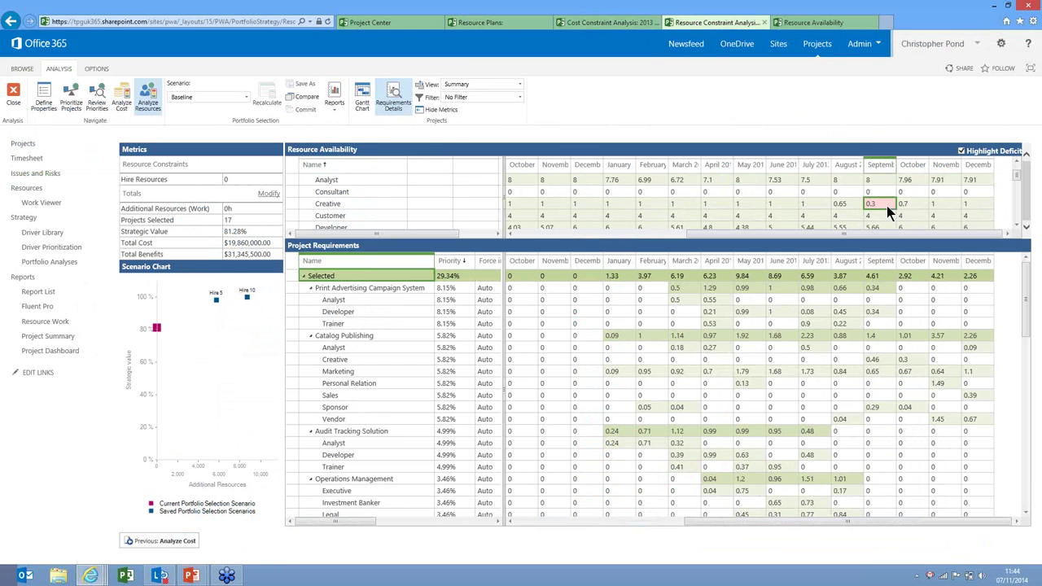
left_click(1017, 226)
left_click(1017, 227)
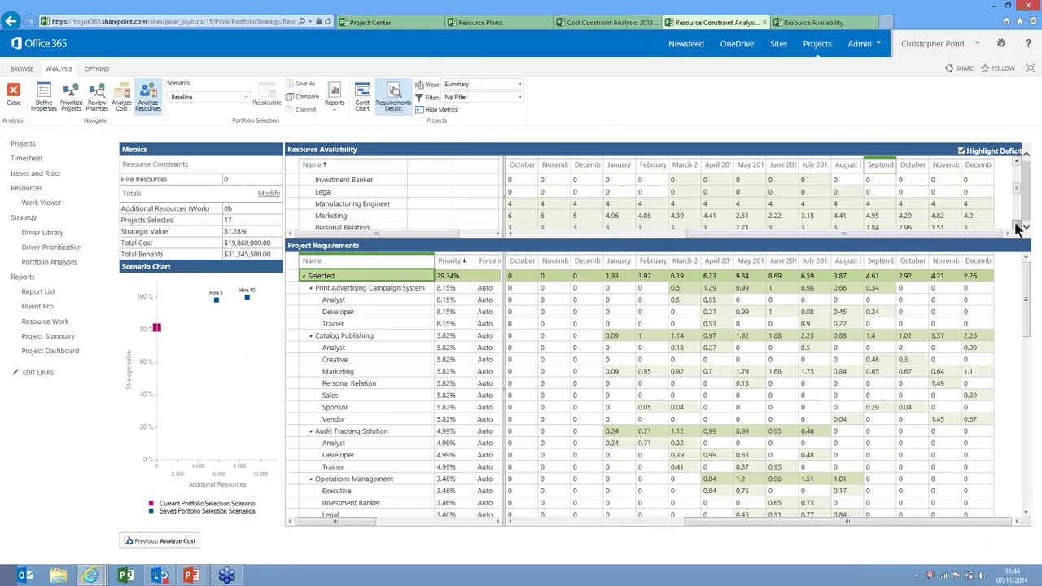
left_click(1017, 226)
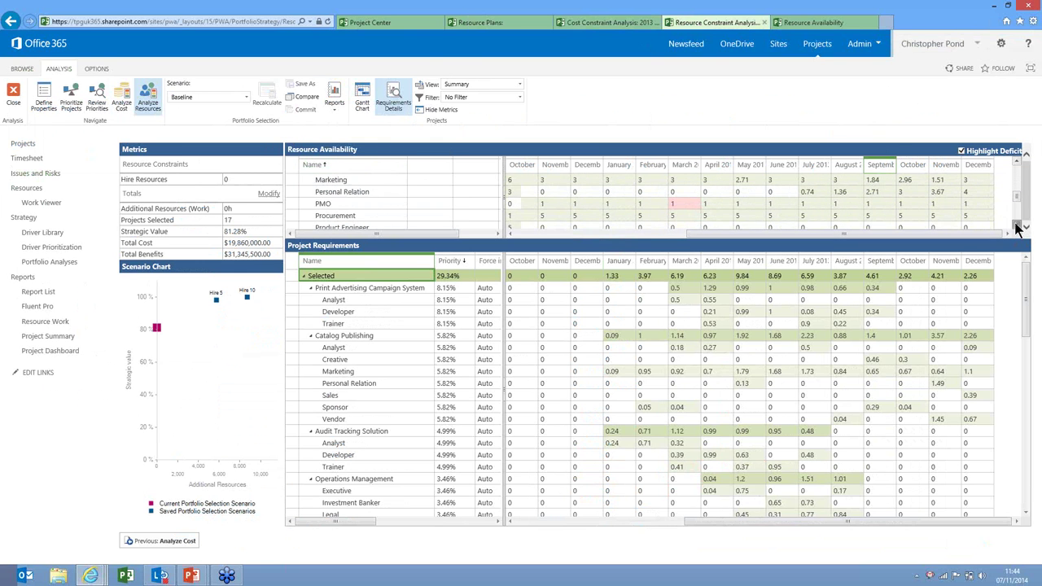
left_click(684, 203)
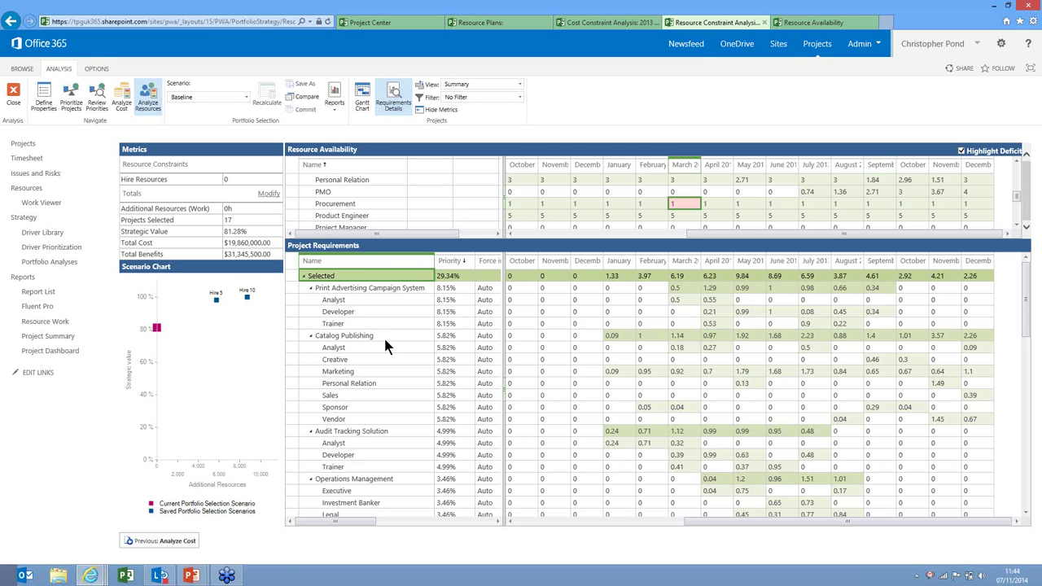
Collapse the Selected projects to review the unselected projects' requirements, and check the analysis's resource allocation options
left_click(304, 276)
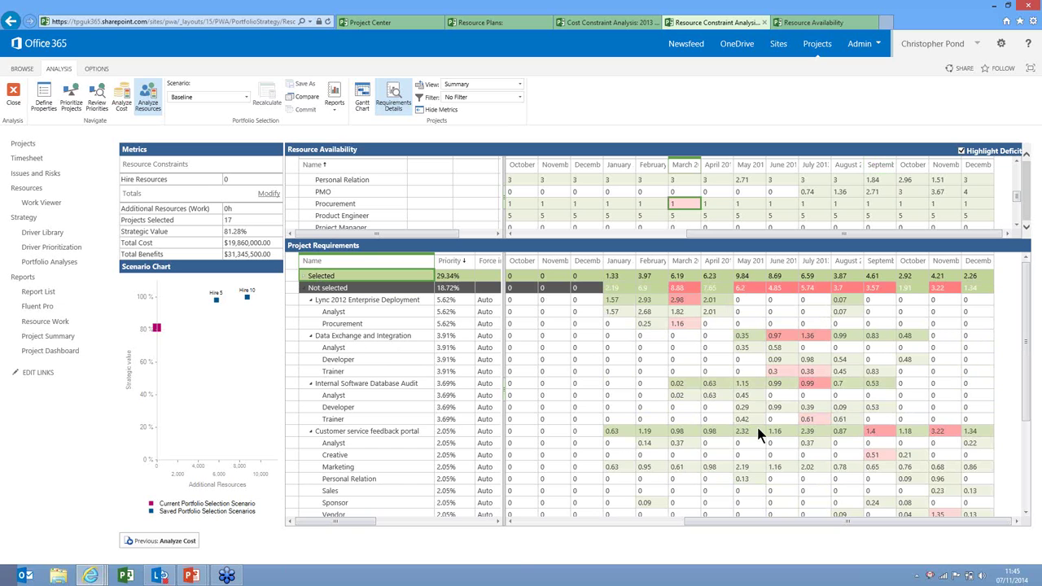
left_click(98, 70)
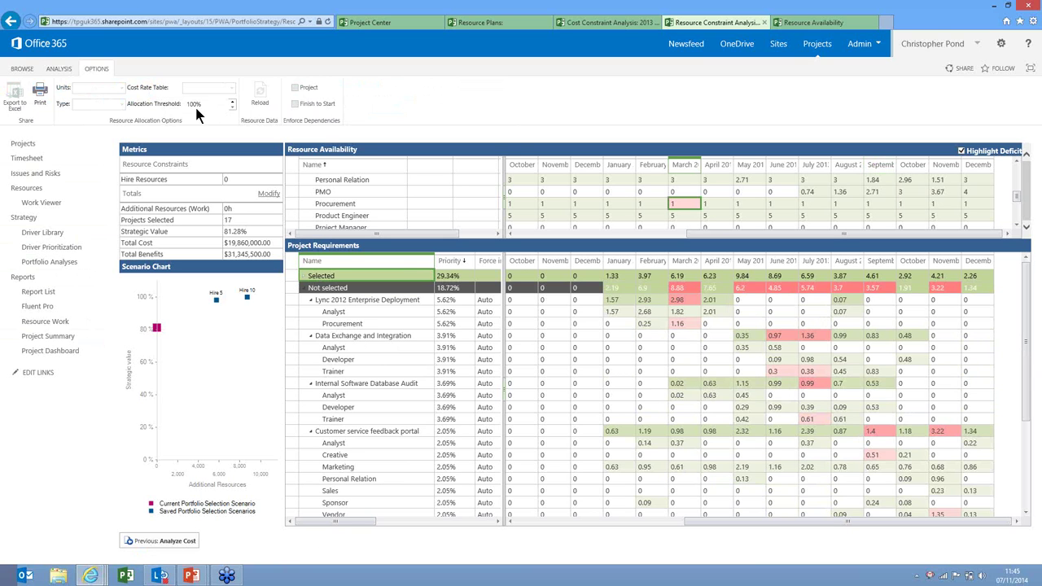
left_click(60, 69)
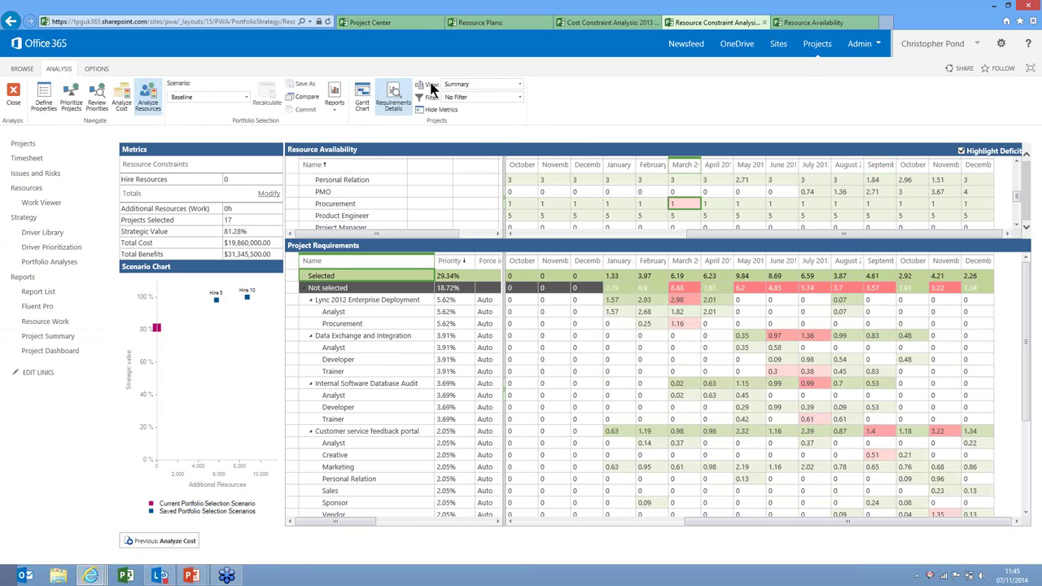
Show the resource analysis as a Gantt chart and view the Force in/out choices for Lync 2012 Enterprise Deployment
left_click(363, 98)
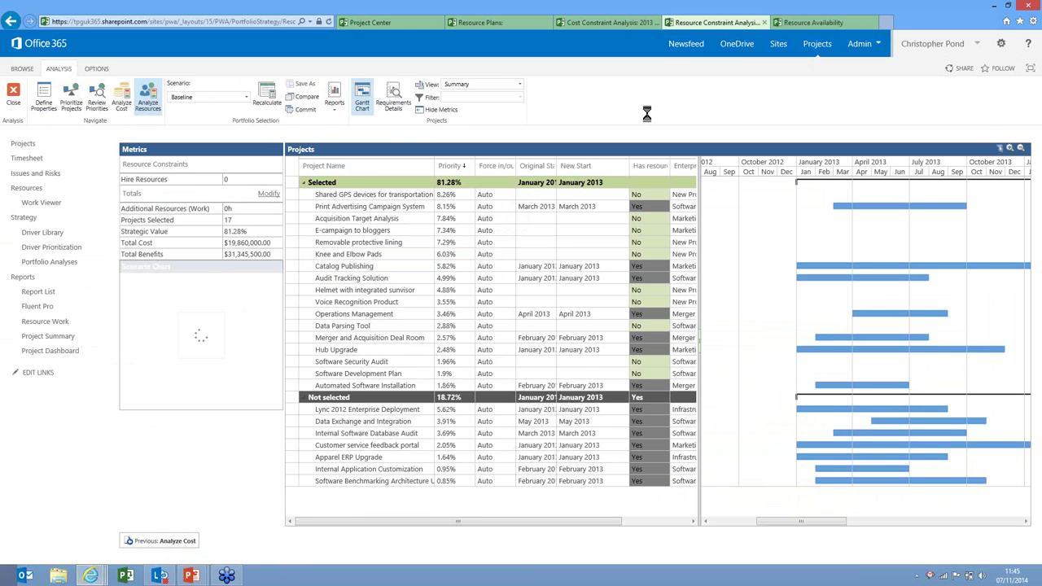
left_click(503, 409)
left_click(526, 410)
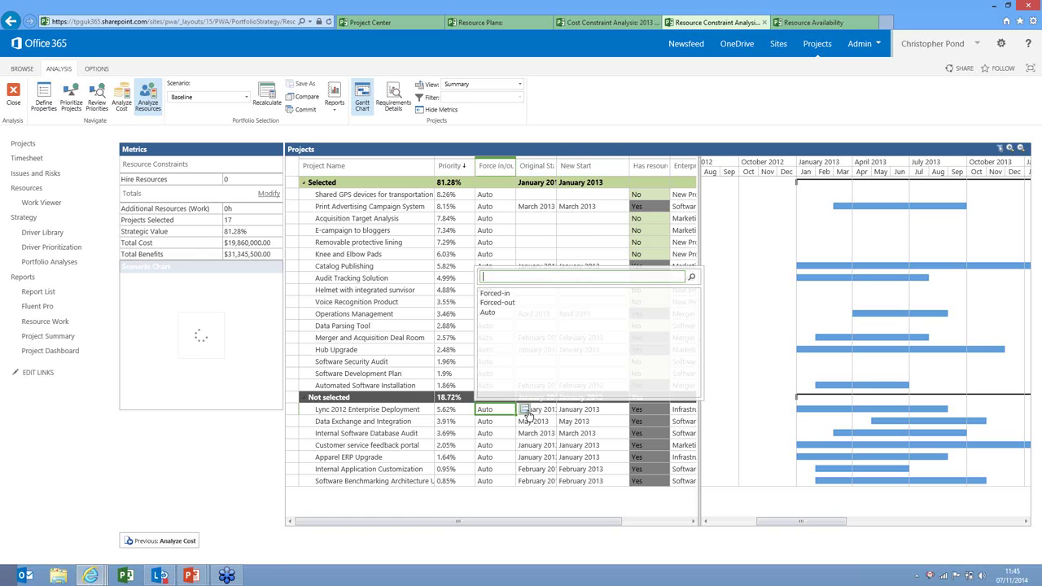
left_click(558, 410)
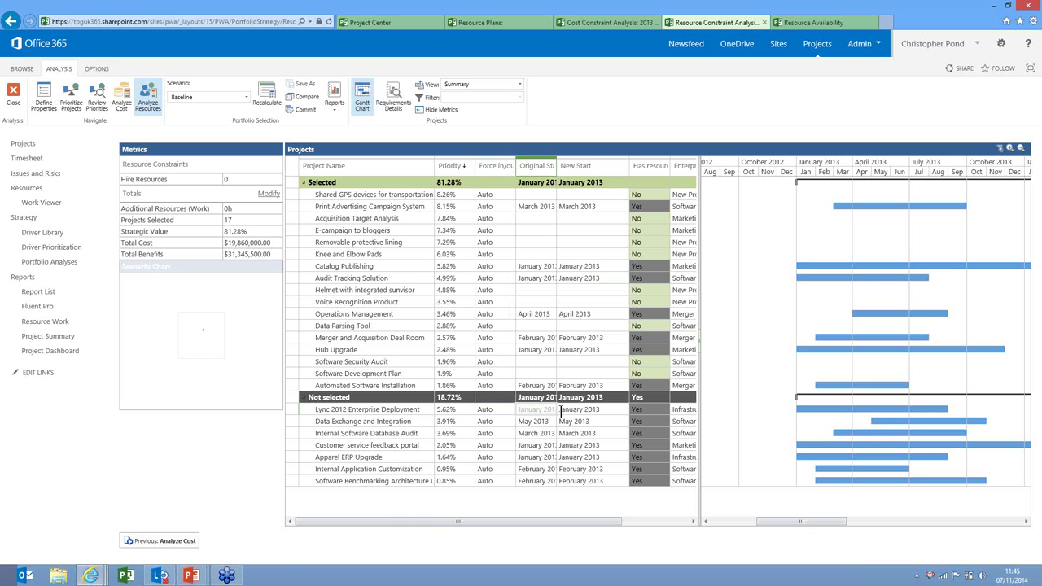
View the available New Start months for Lync 2012 Enterprise Deployment without changing its start
left_click(591, 410)
left_click(623, 410)
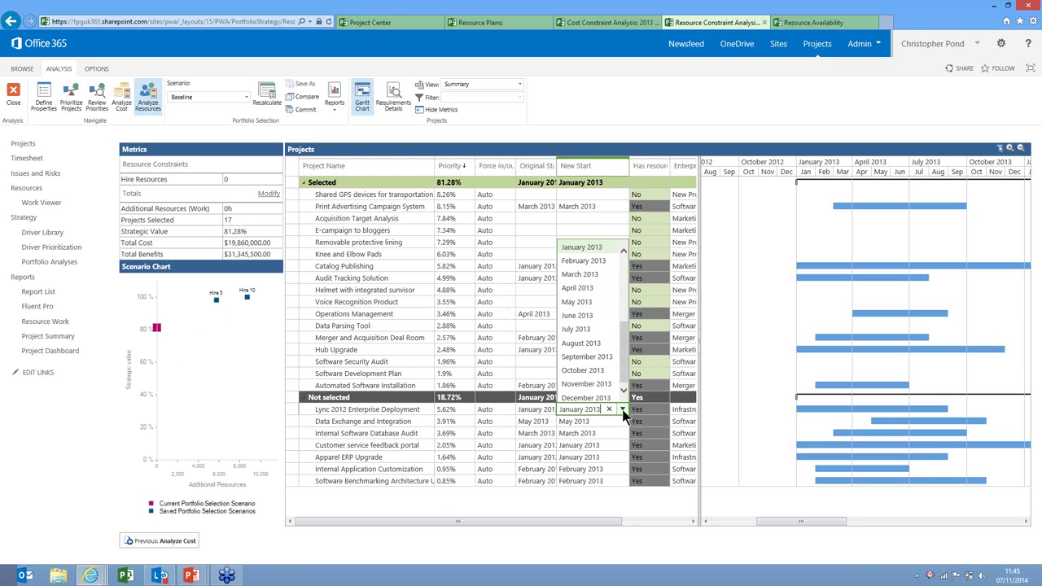
left_click(568, 121)
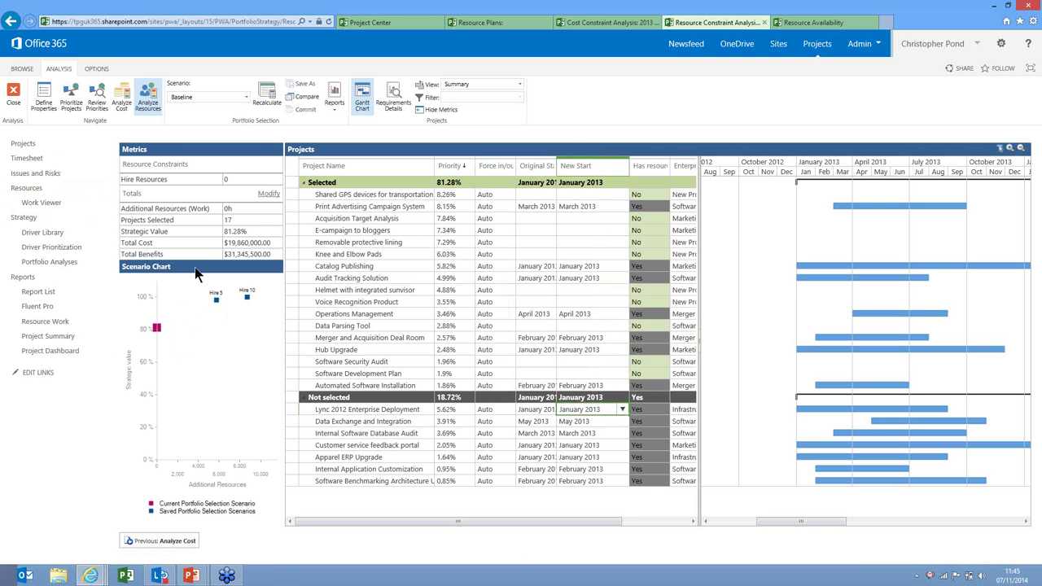
Load the Hire 5 scenario, discarding the unsaved constraint changes, and open its Hired Resources Report
left_click(244, 97)
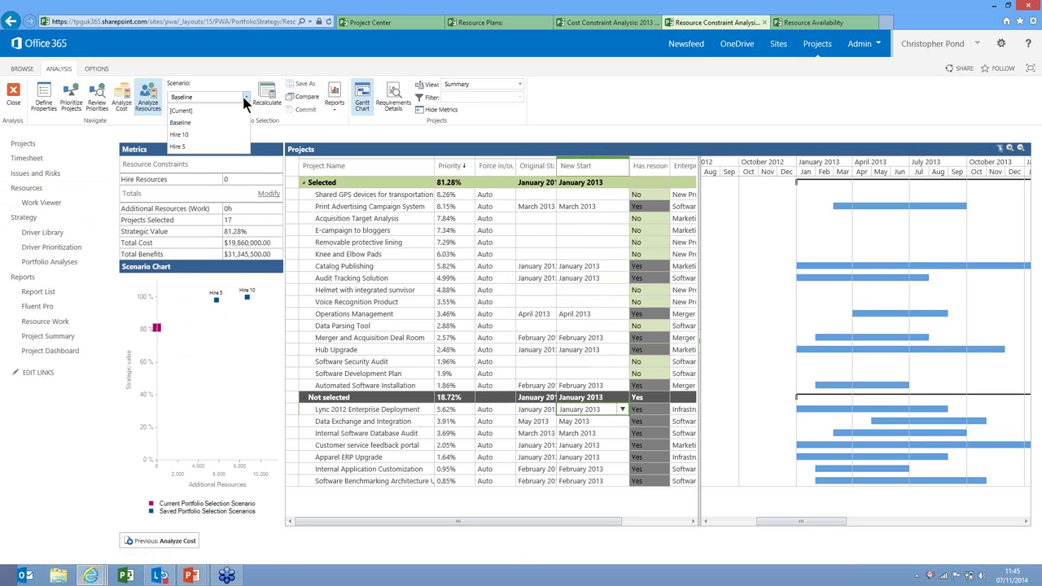
left_click(218, 146)
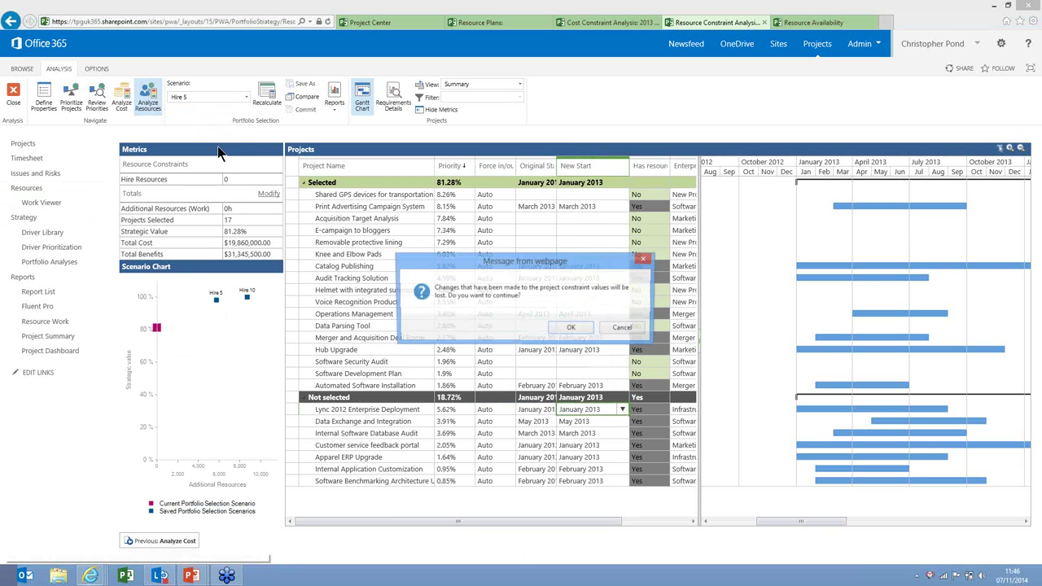
left_click(565, 328)
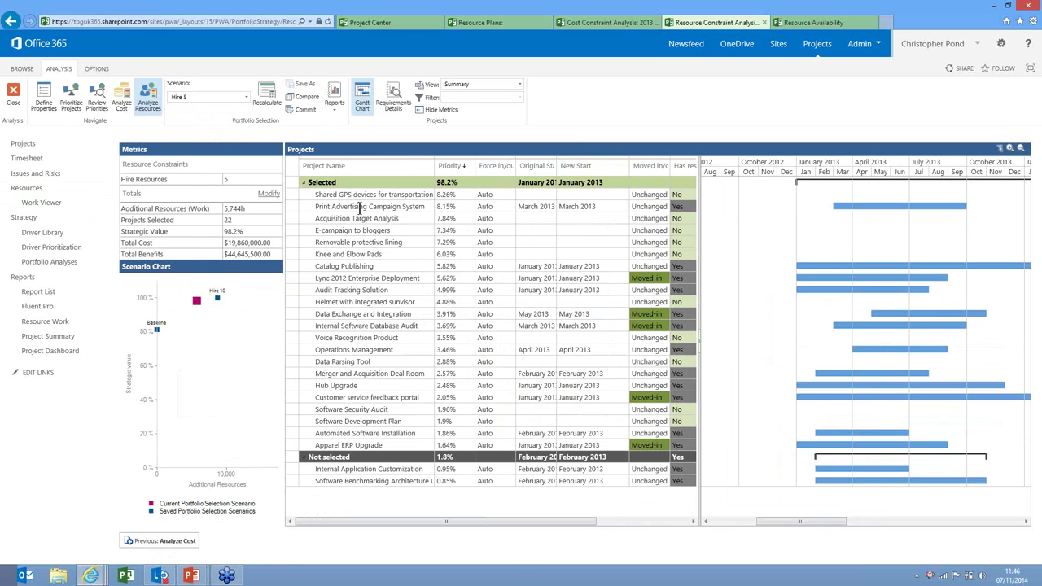
left_click(335, 111)
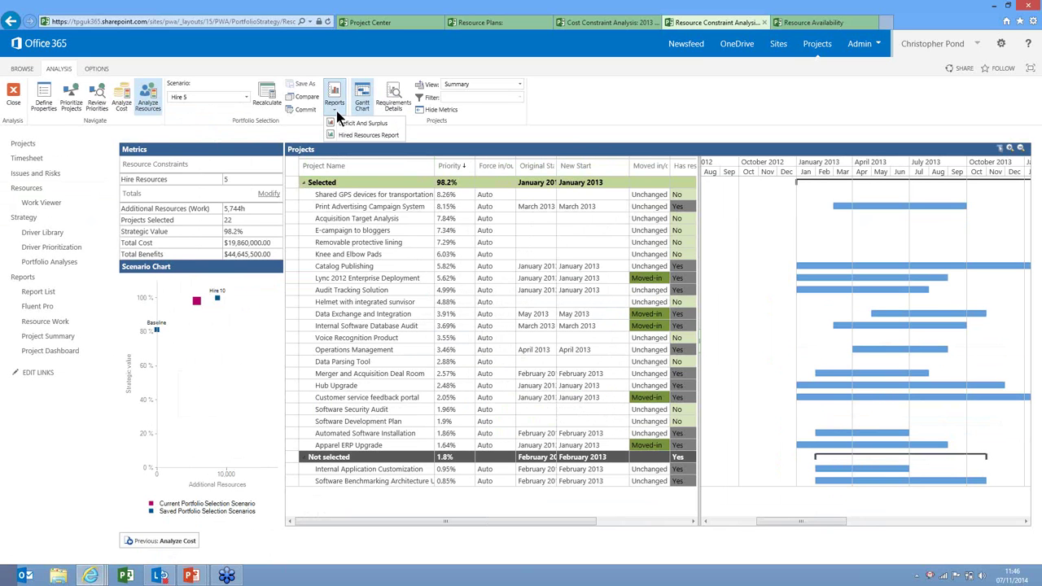
left_click(382, 137)
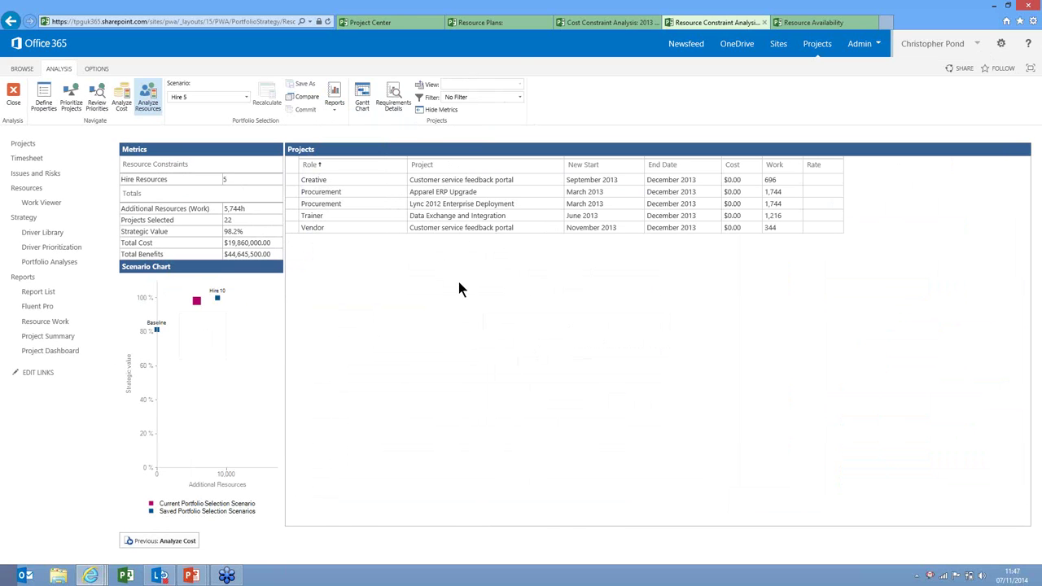
Open the PortfolioDashboard report from the Examples reports folder and filter out the Merger & Acquisition and New Product Development project types
left_click(816, 23)
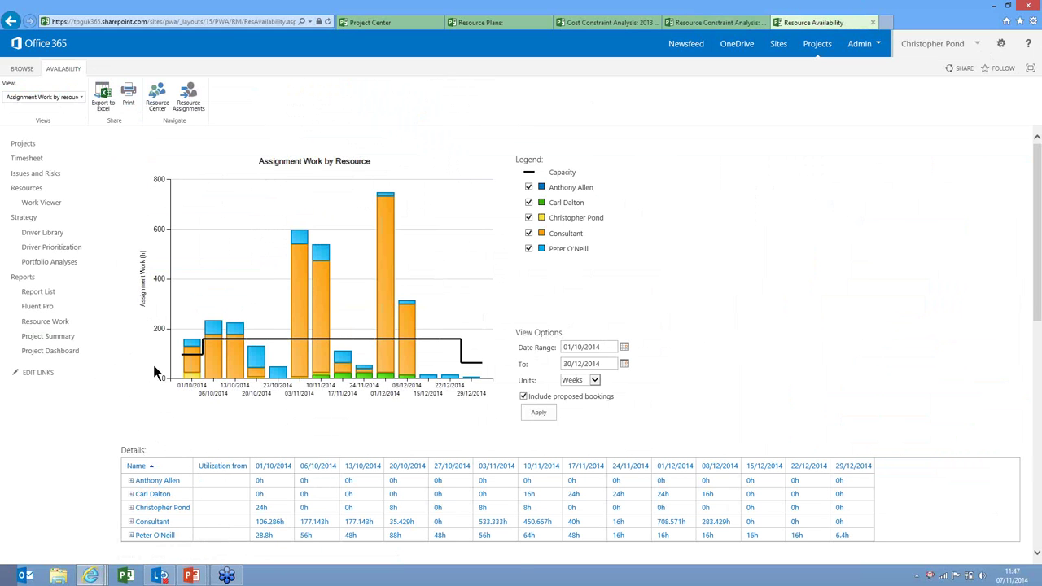
left_click(49, 294)
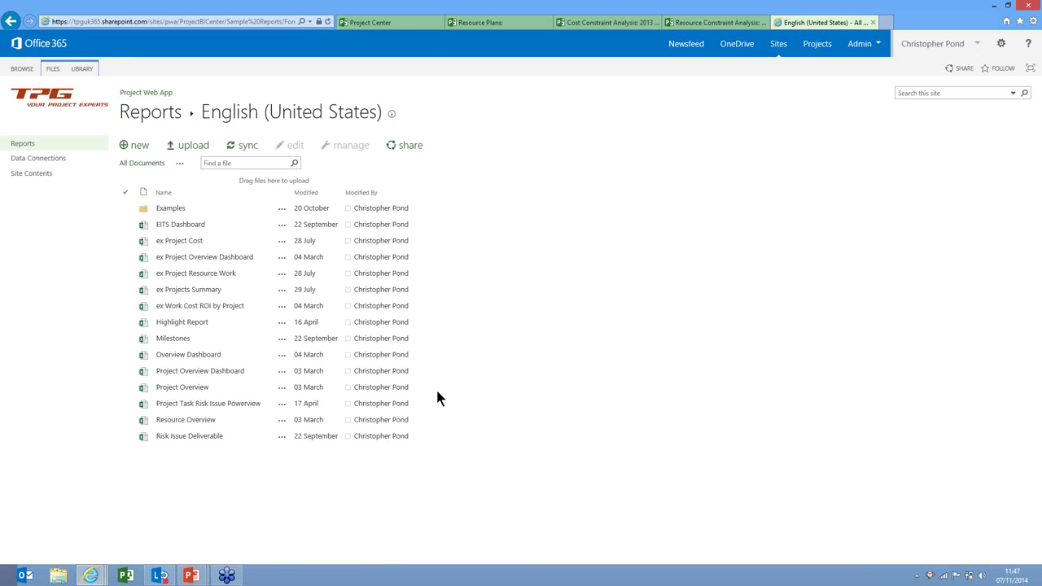
left_click(171, 209)
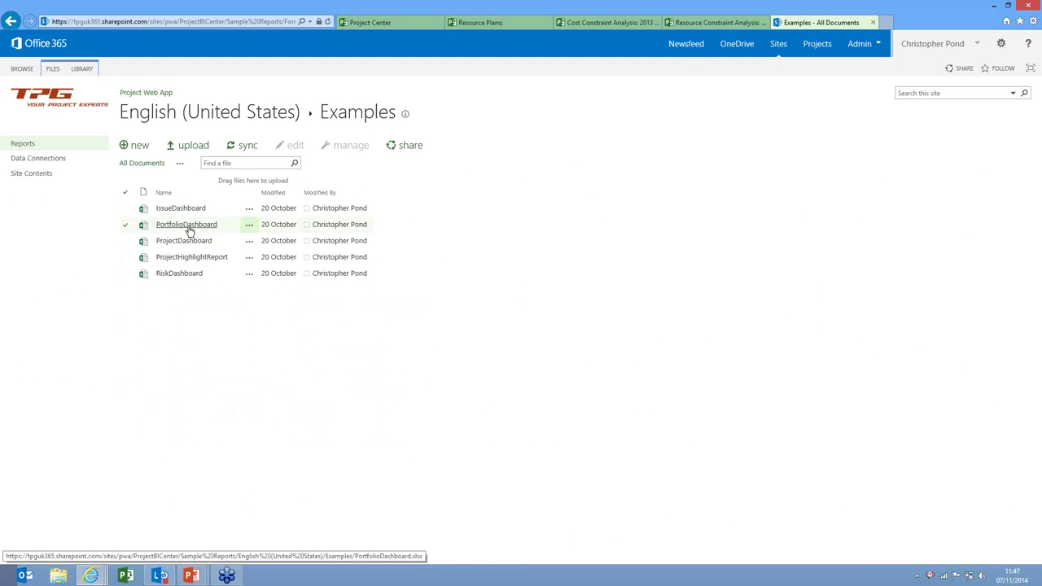
left_click(184, 225)
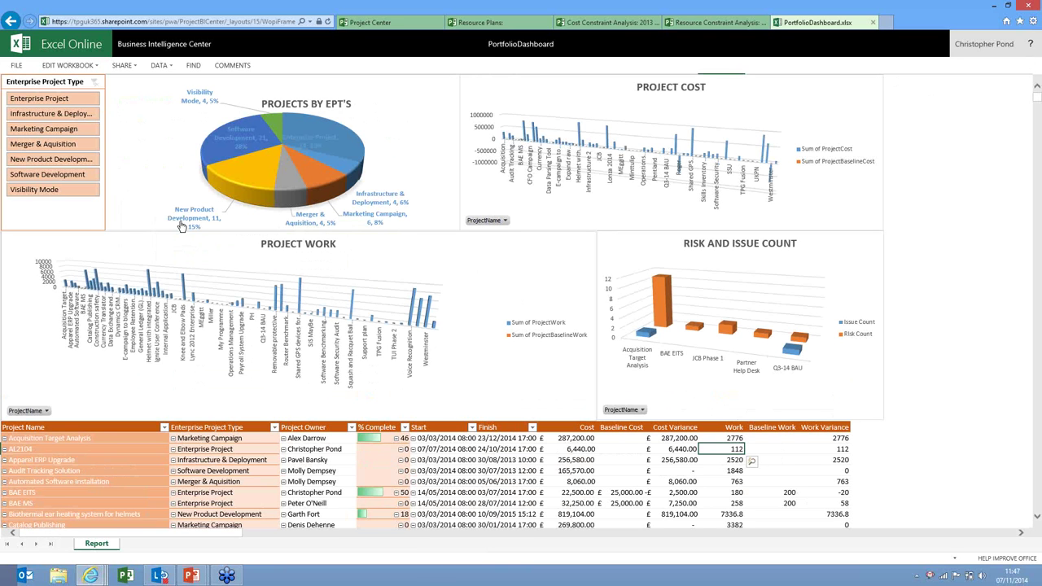
left_click(77, 160, "ctrl")
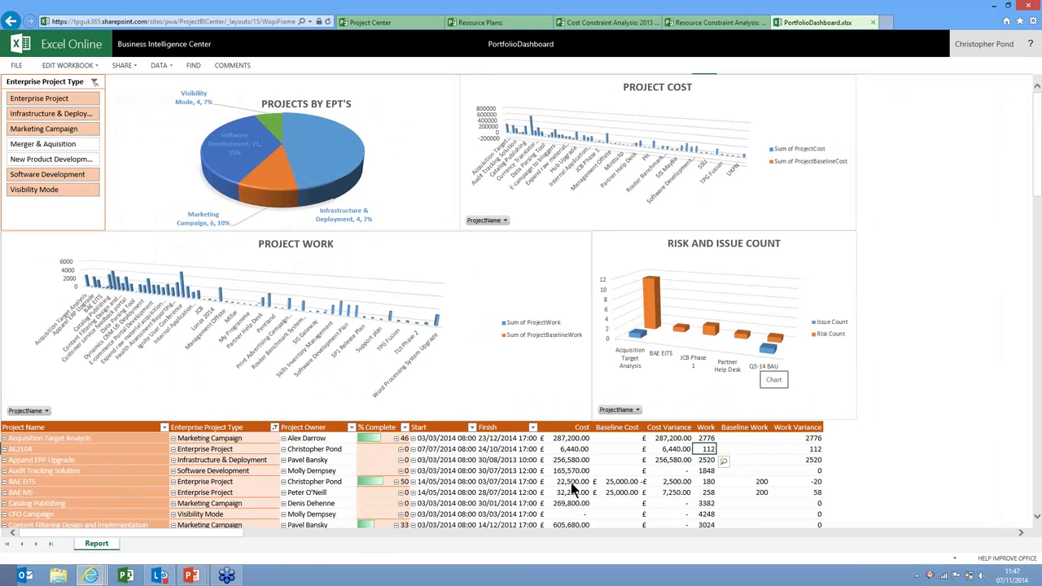
Switch to the running PowerPoint slide show and advance to the "Changing the culture" slide
mouse_move(196, 577)
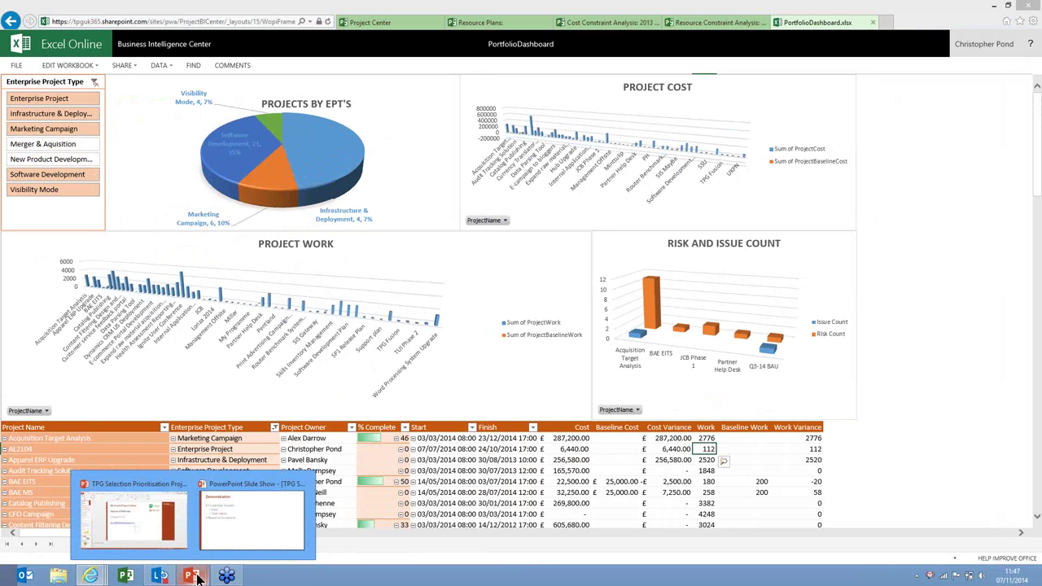
left_click(251, 529)
key("Right")
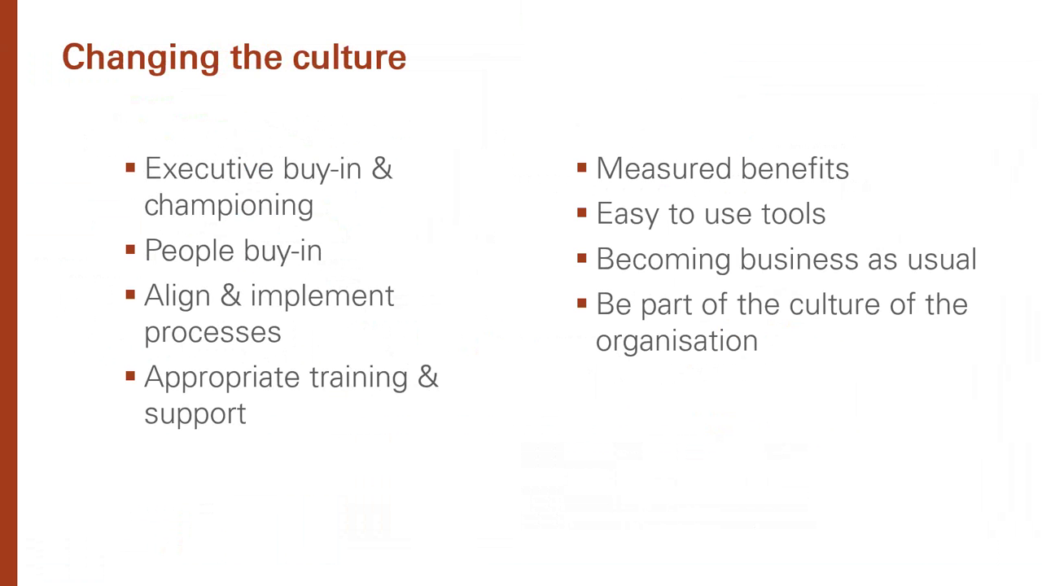